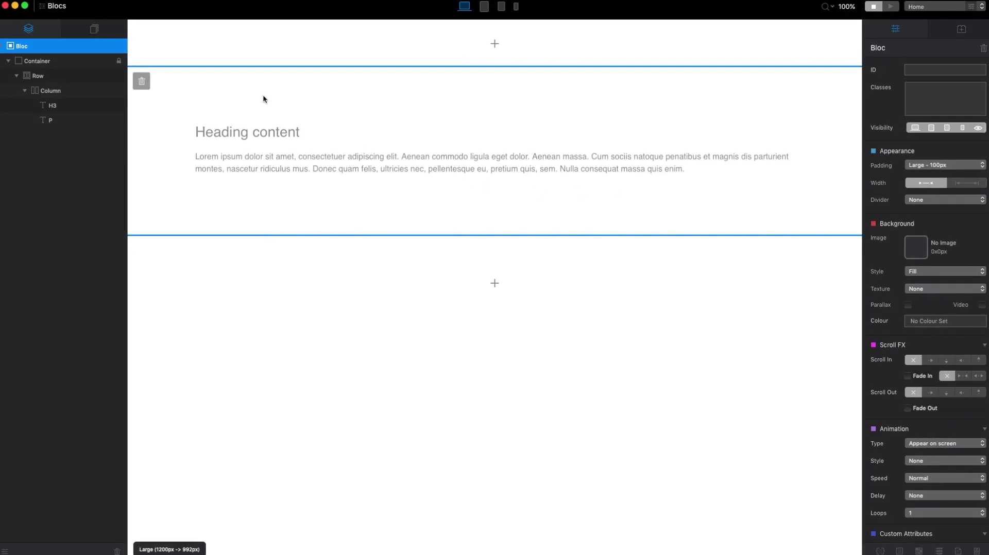
Open Preferences, centre its window, and leave the app theme set to Dark.
left_click(126, 12)
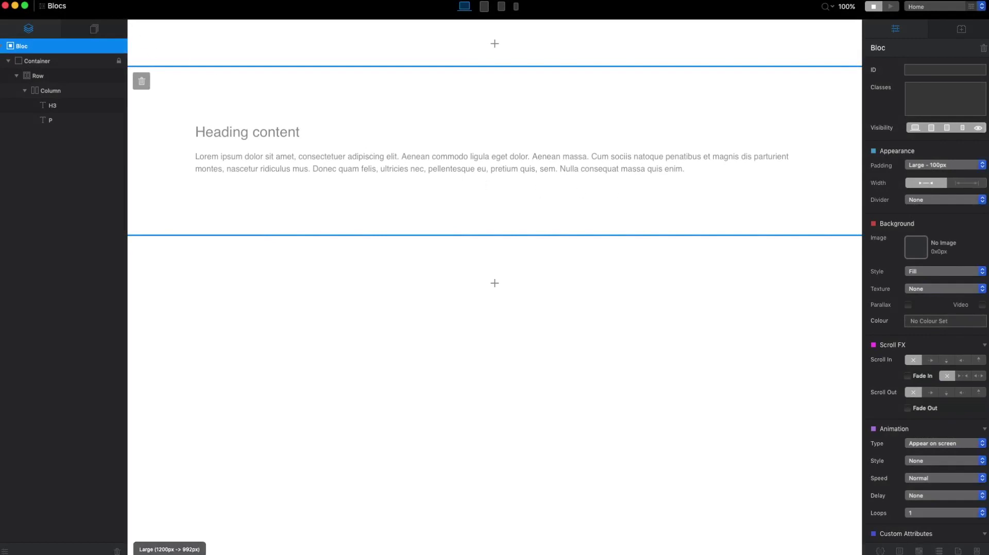
key("super+comma")
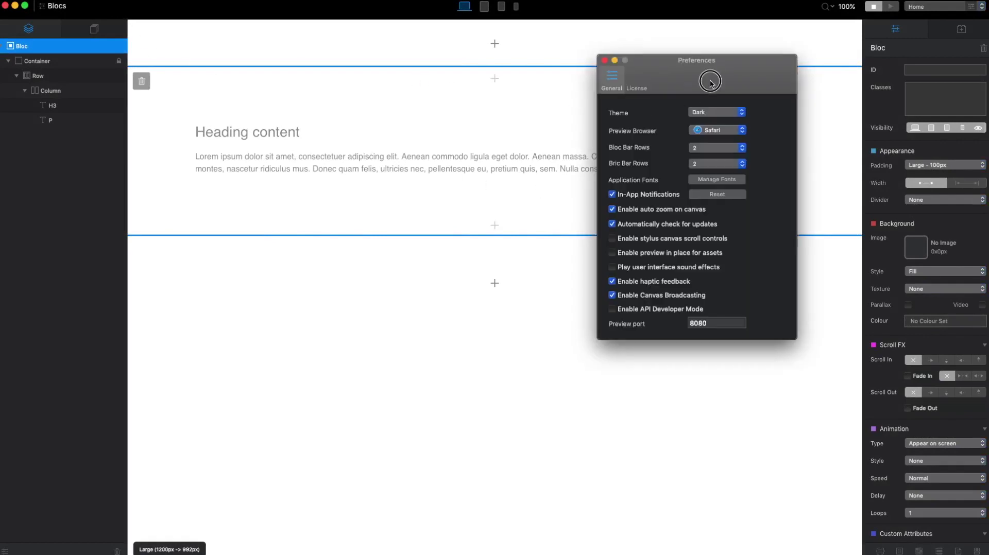
left_click_drag(711, 77, 573, 204)
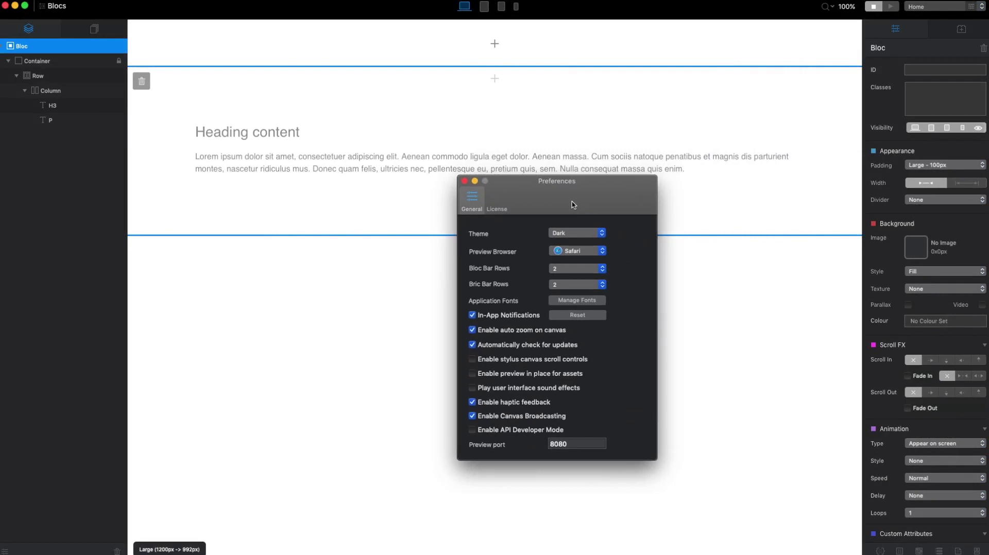
left_click(590, 233)
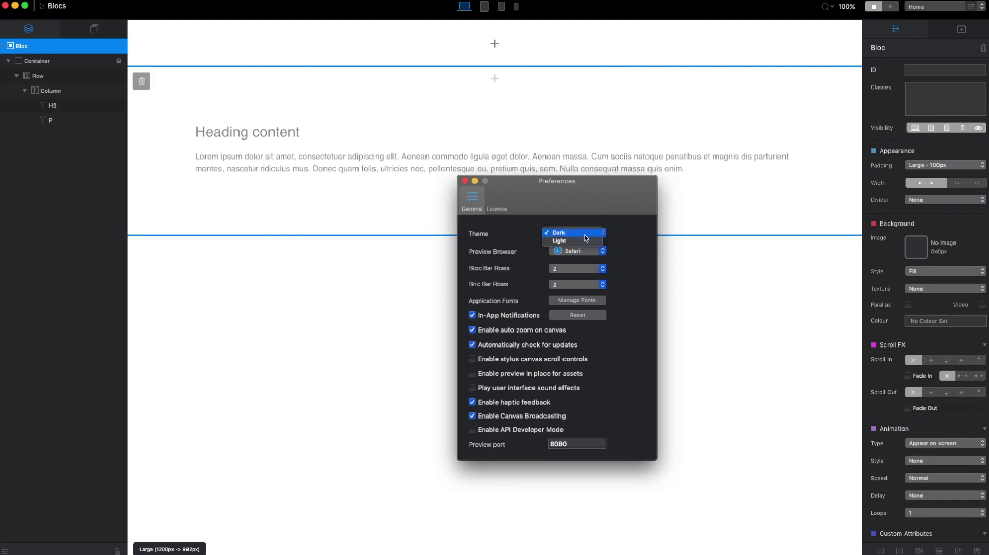
left_click(587, 241)
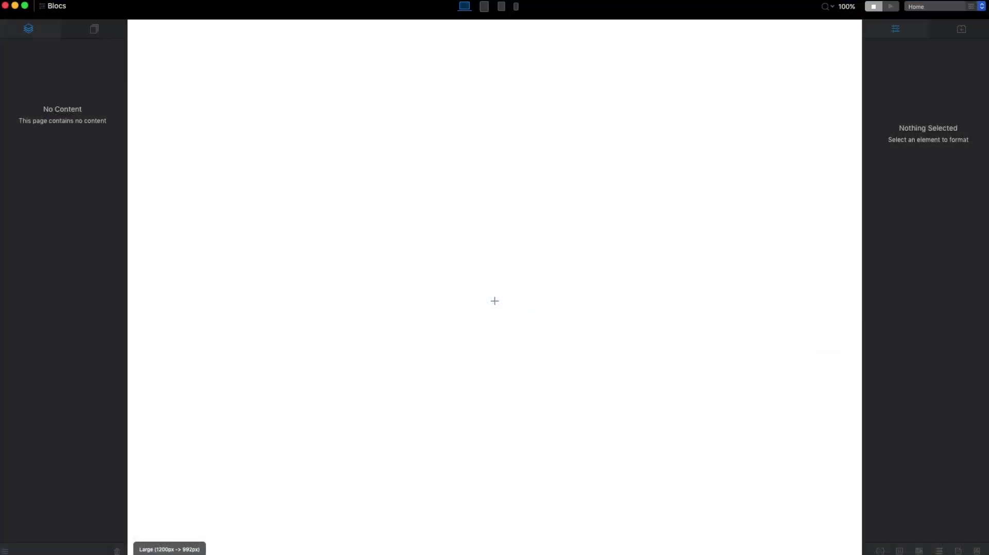
Reopen Preferences higher on screen and keep Safari as the preview browser.
key("super+comma")
left_click_drag(591, 190, 586, 155)
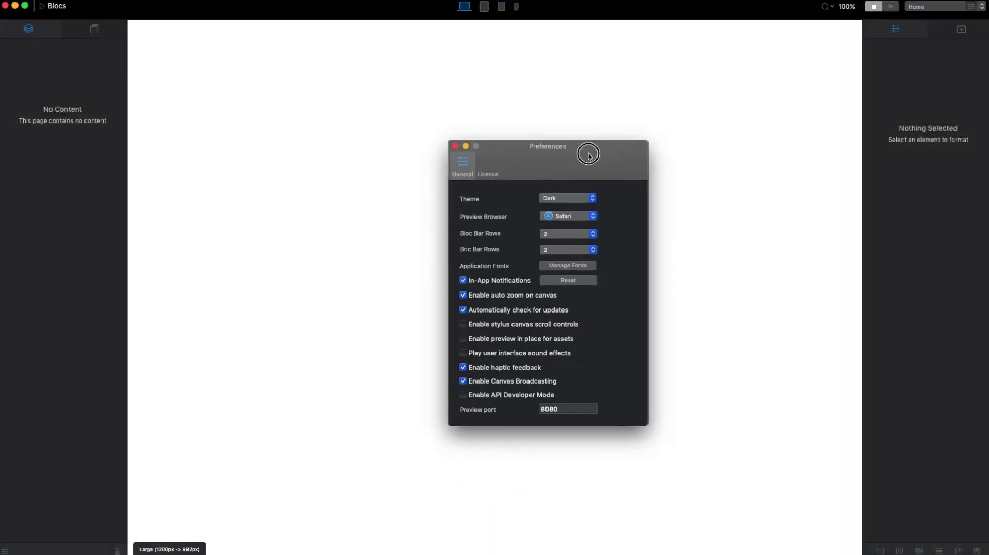
left_click(592, 216)
left_click(615, 215)
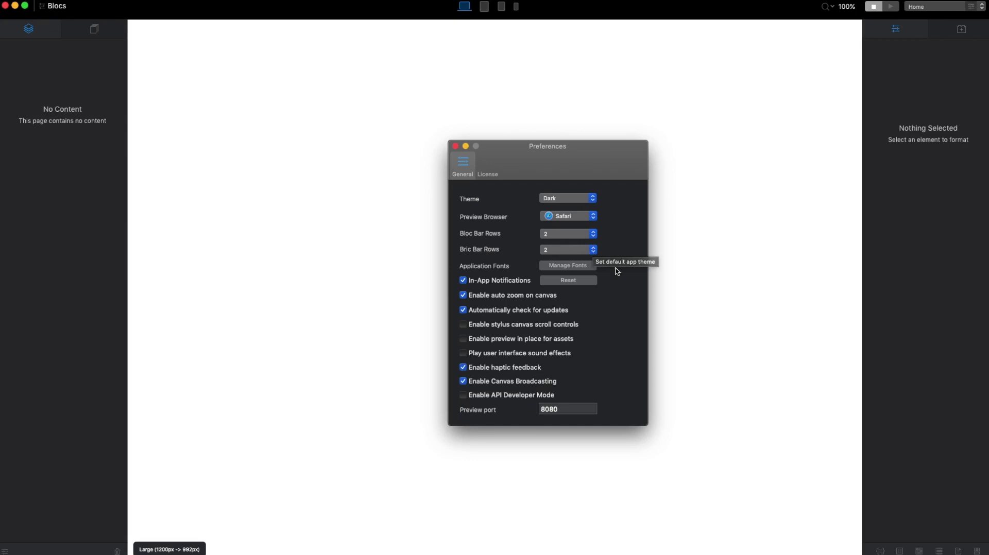
In Font Manager, view Local Web Fonts, return to Google Web Fonts, then close it.
left_click(574, 269)
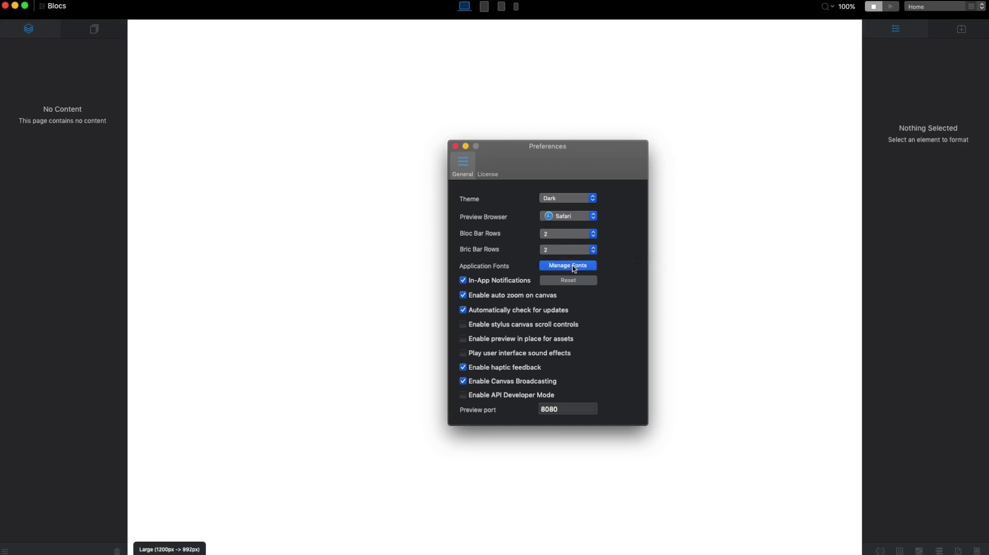
left_click_drag(199, 298, 368, 187)
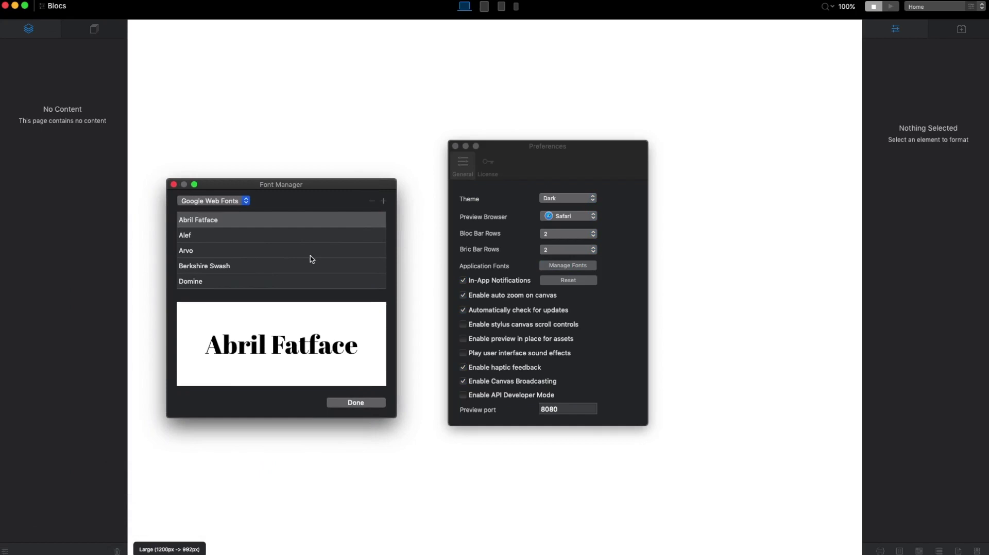
scroll(309, 260, "down", 3)
scroll(289, 250, "up", 3)
scroll(308, 266, "down", 5)
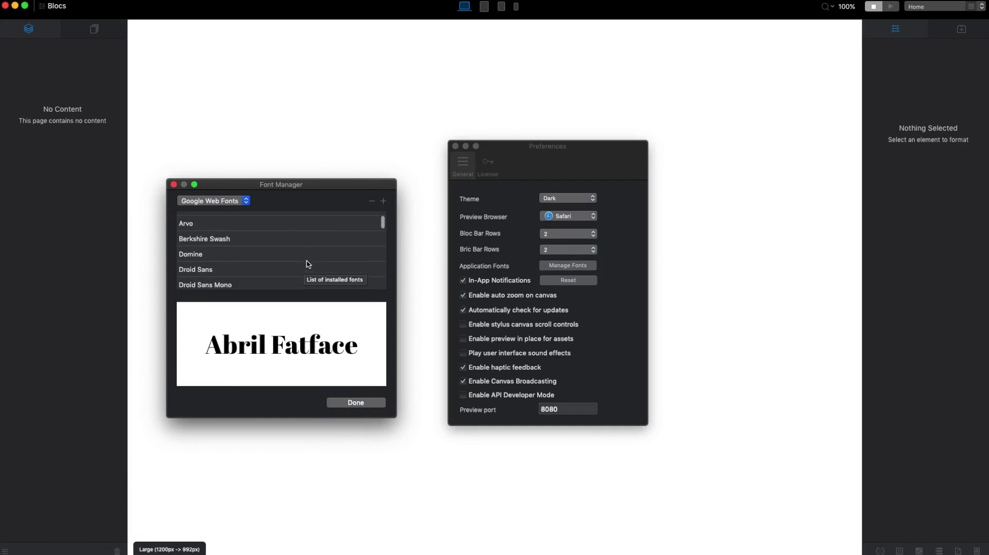
left_click(247, 204)
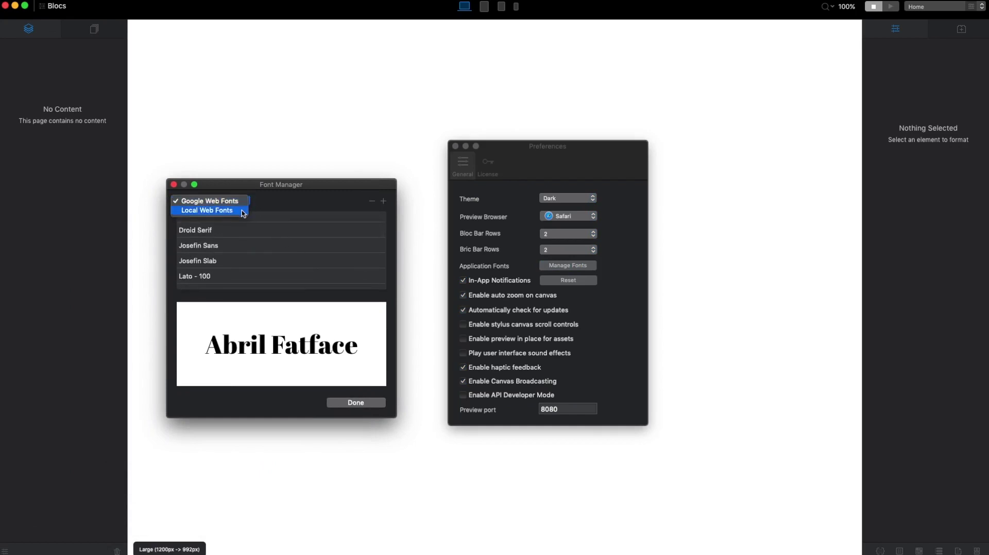
left_click(243, 213)
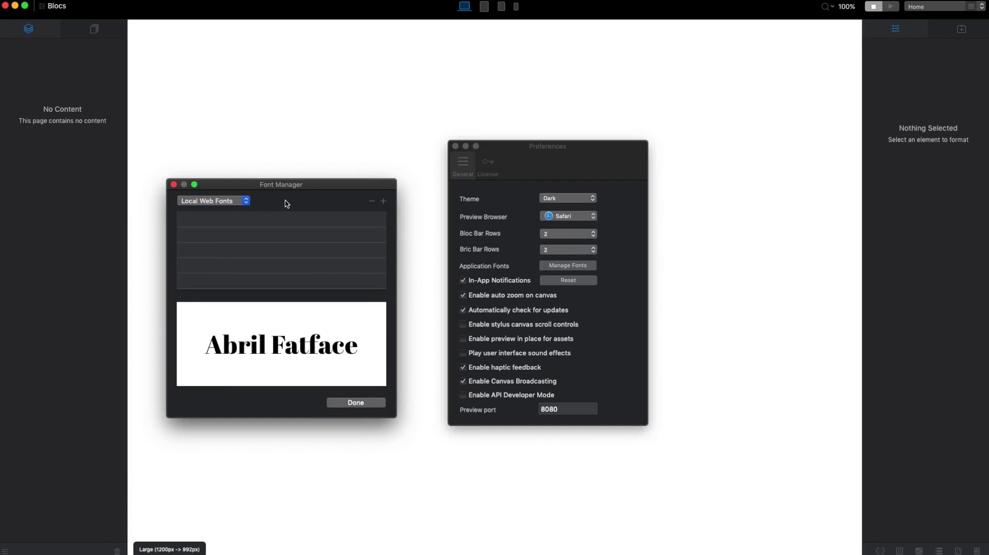
left_click(231, 205)
left_click(229, 191)
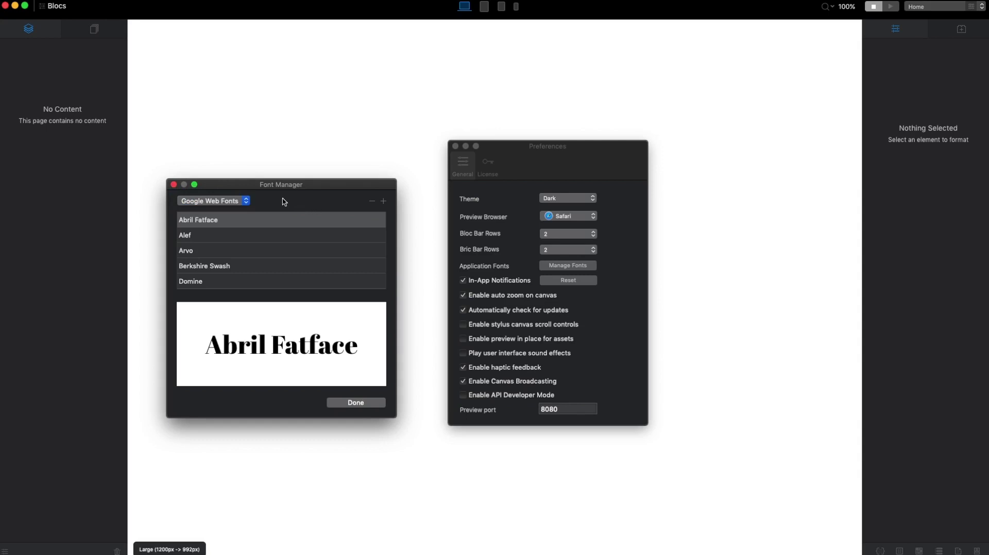
left_click(174, 185)
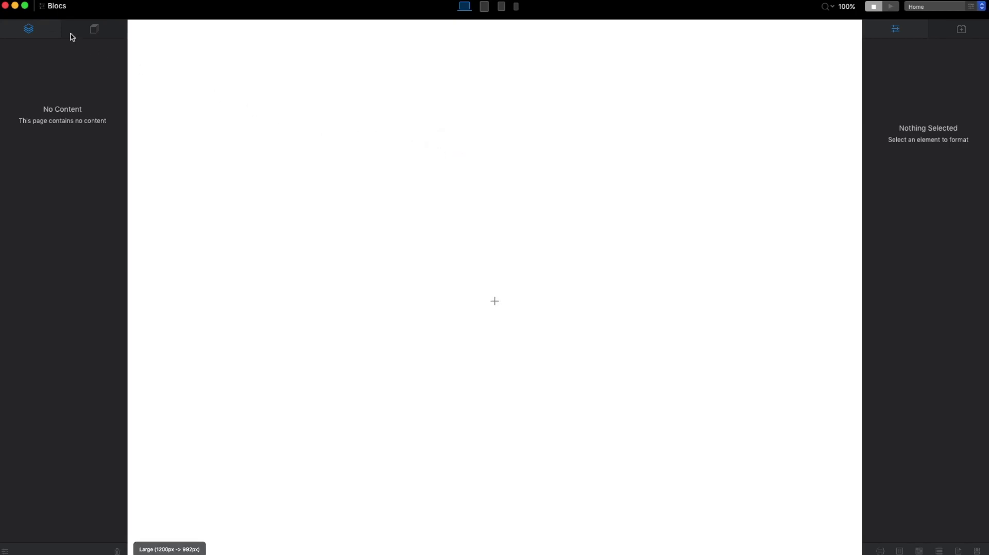
In Project Settings, check the web address and keep Home as the home page.
left_click(42, 8)
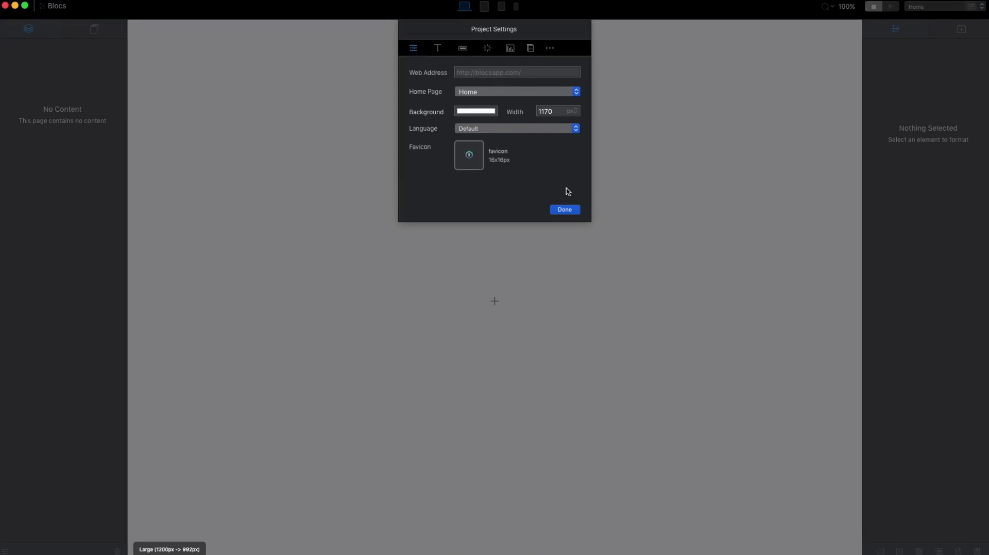
left_click(466, 73)
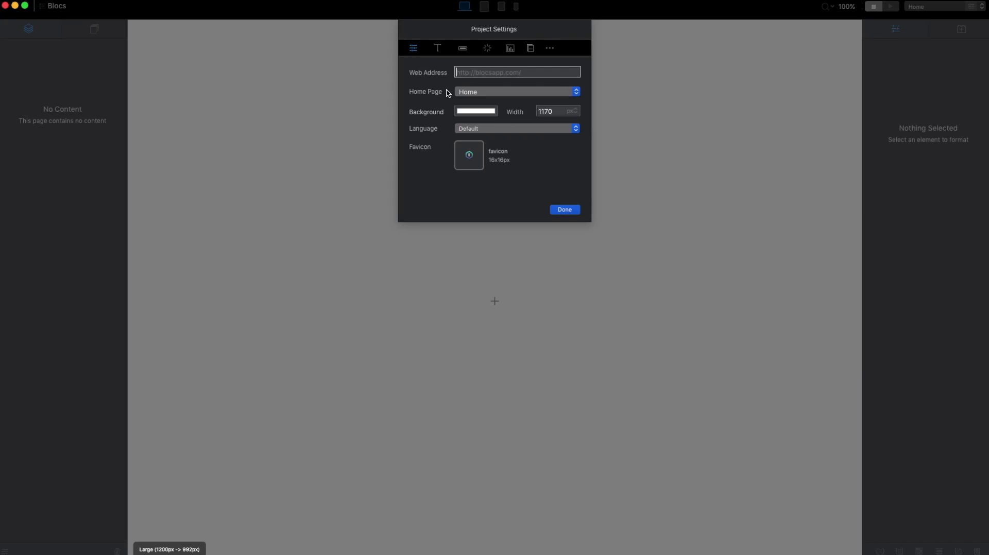
left_click(477, 93)
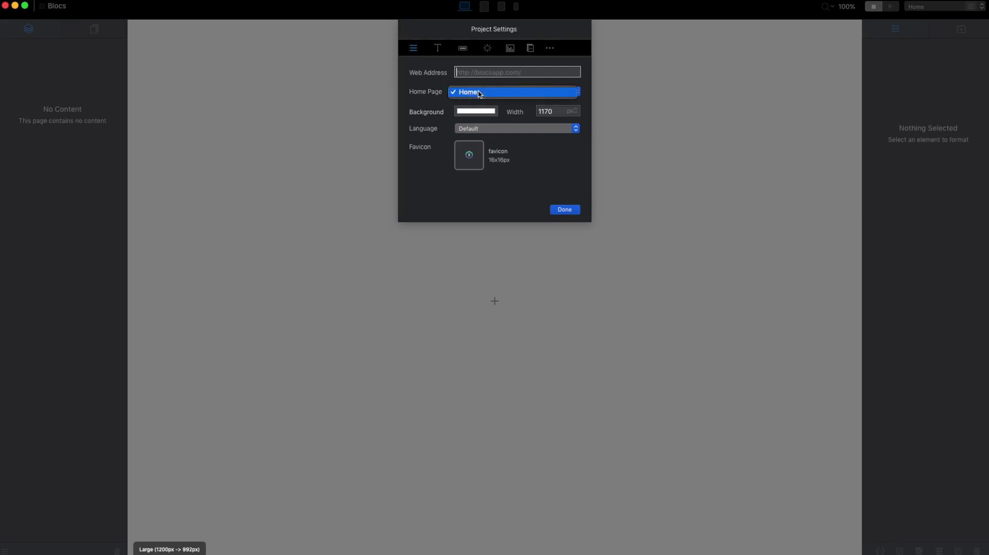
left_click(446, 94)
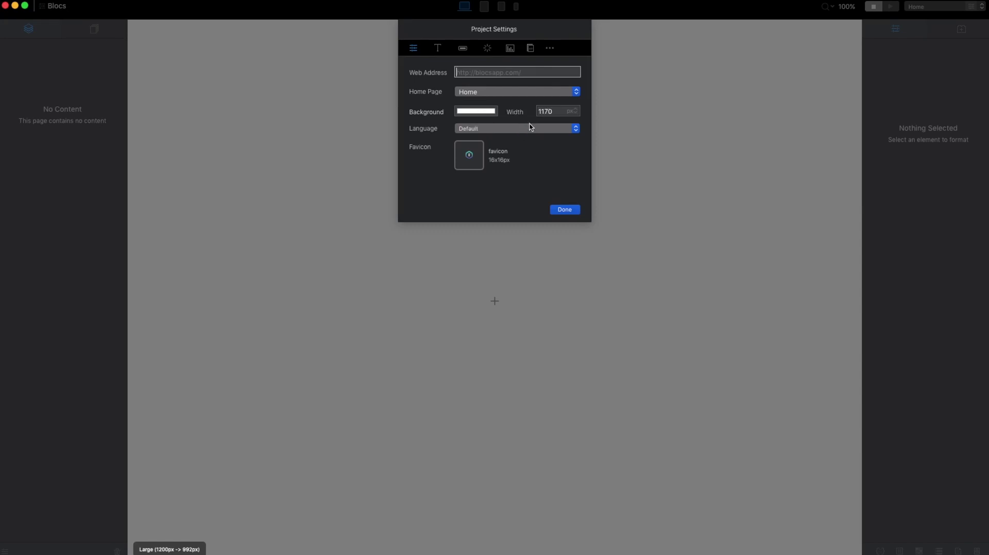
Change the site language from Default to English.
left_click(519, 130)
scroll(502, 233, "down", 10)
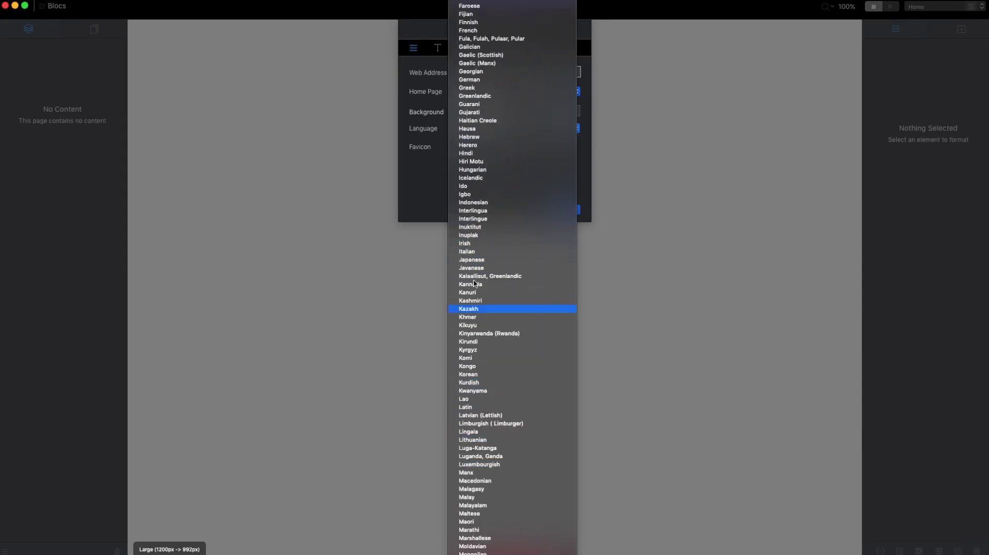
scroll(505, 249, "up", 8)
left_click(494, 161)
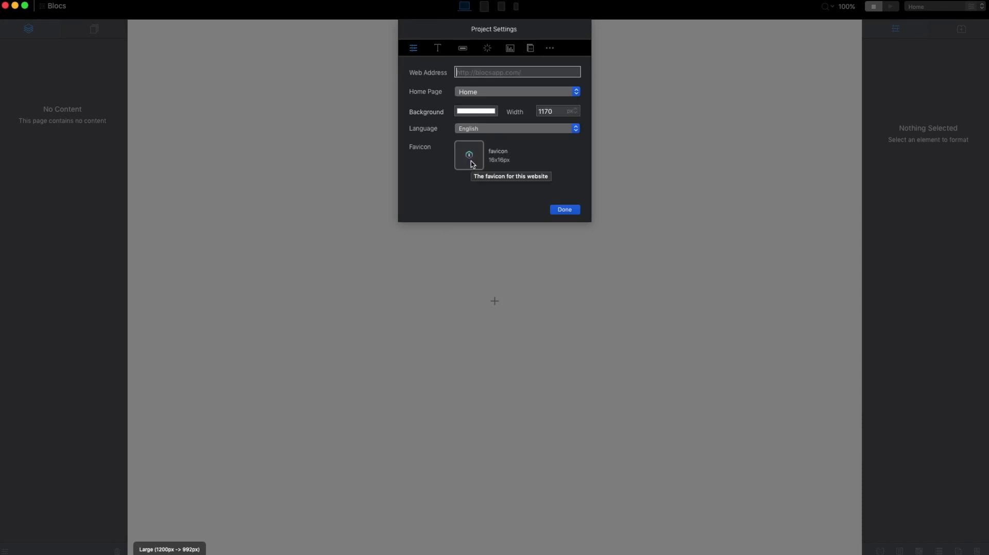
In Typography, select Header 1 and browse typefaces without changing its inherited font.
left_click(438, 50)
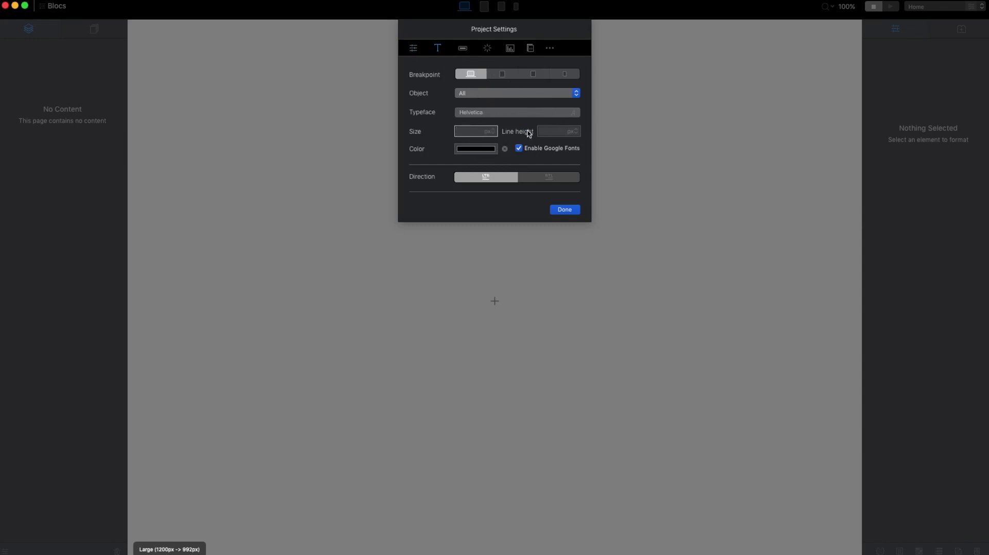
left_click(481, 93)
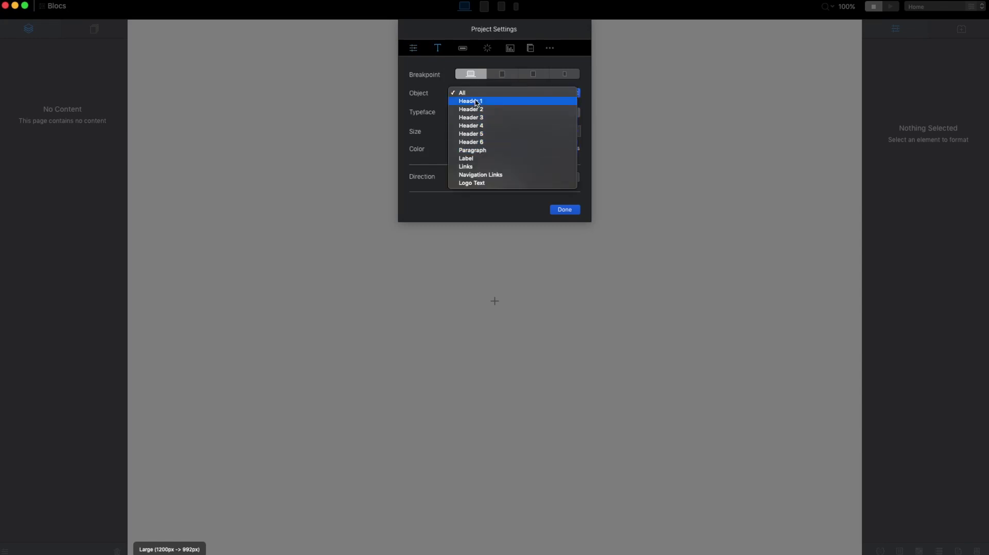
left_click(476, 102)
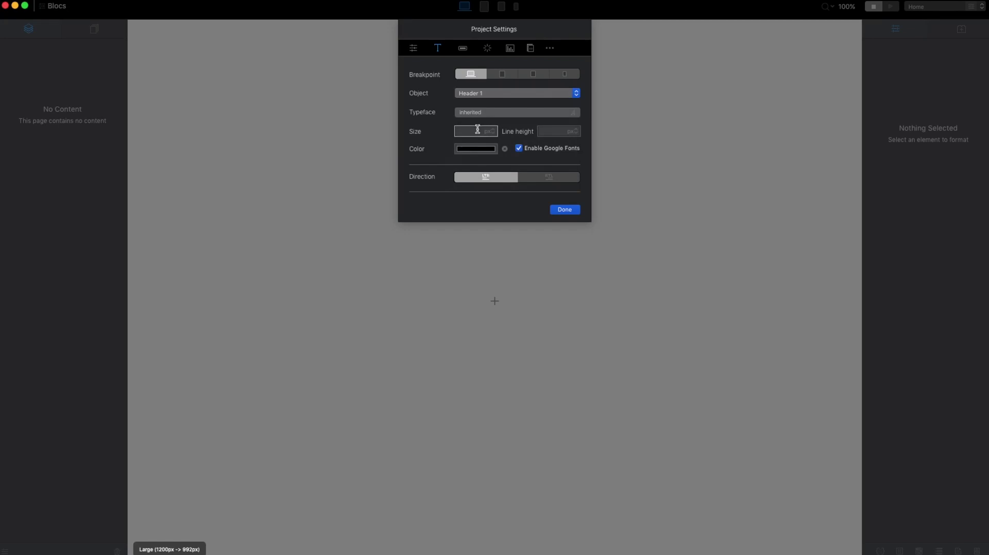
left_click(548, 131)
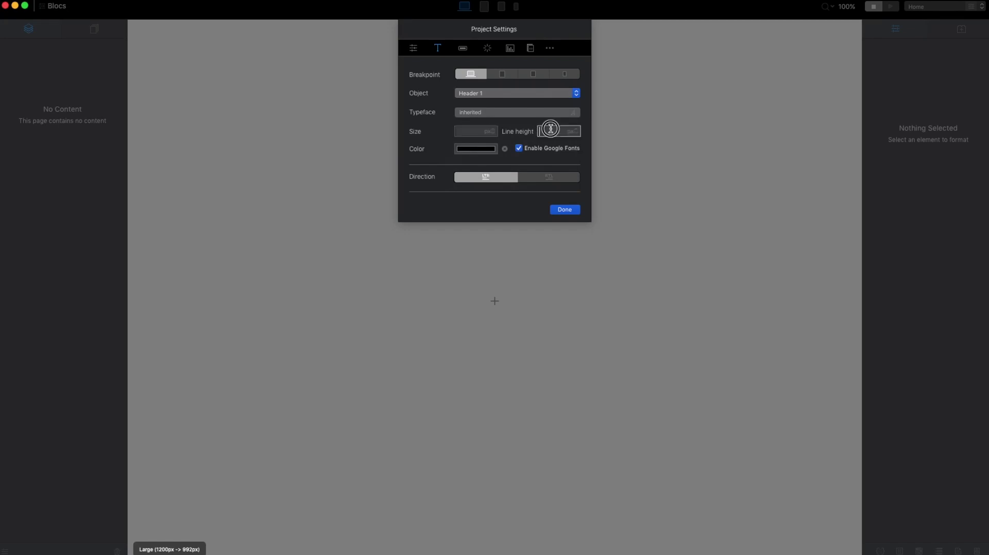
left_click(482, 116)
scroll(475, 170, "down", 5)
scroll(476, 174, "up", 3)
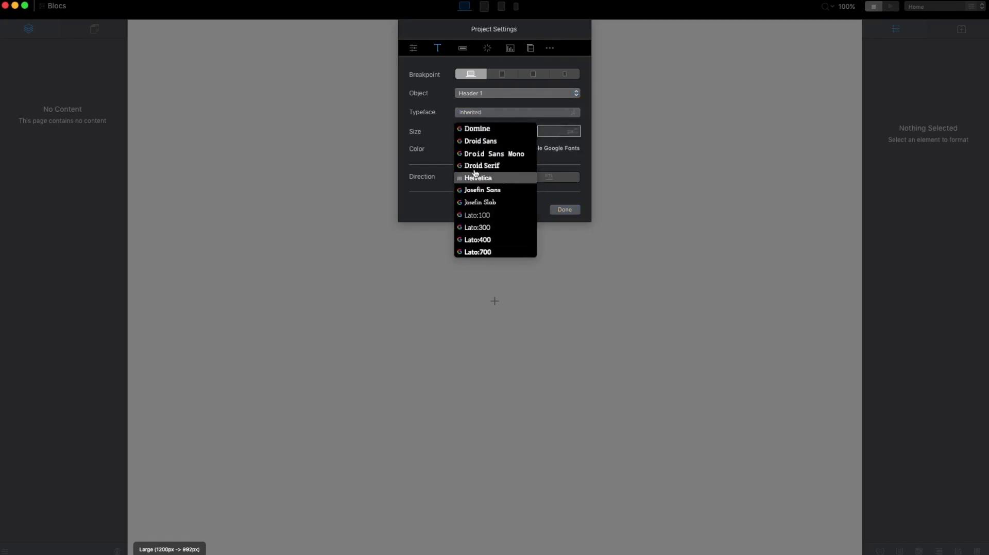
left_click(447, 116)
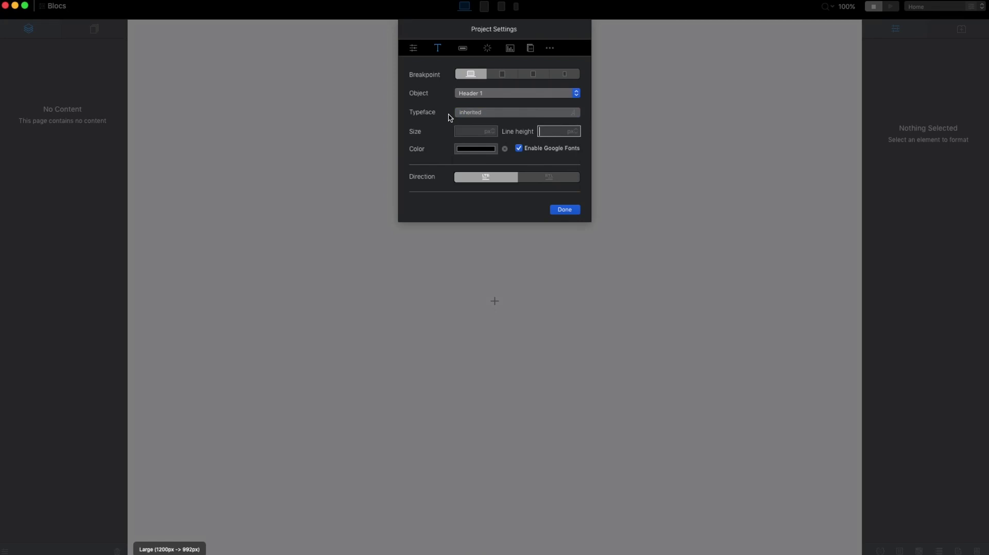
Preview the Medium, Small and Extra Small breakpoints, then return to Large.
left_click(502, 75)
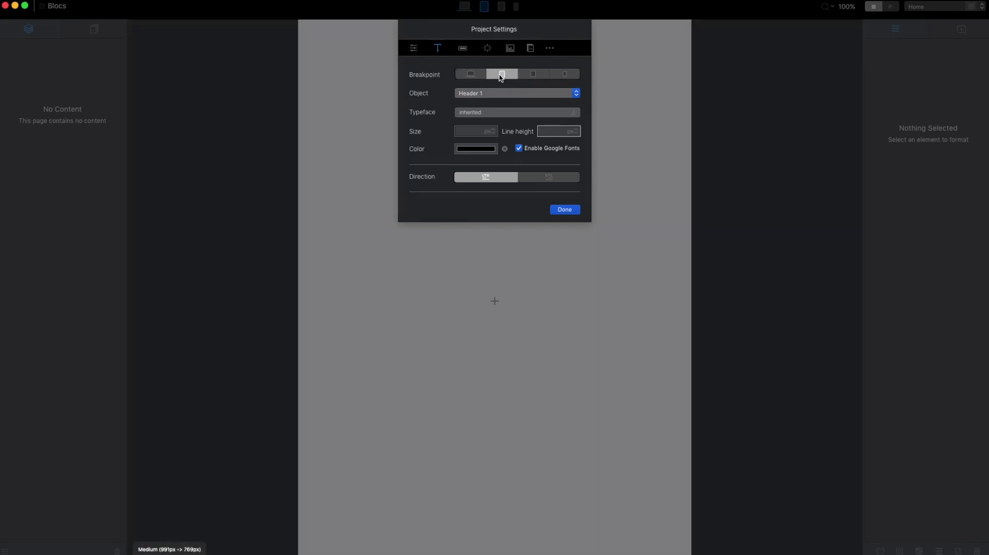
left_click(534, 75)
left_click(566, 74)
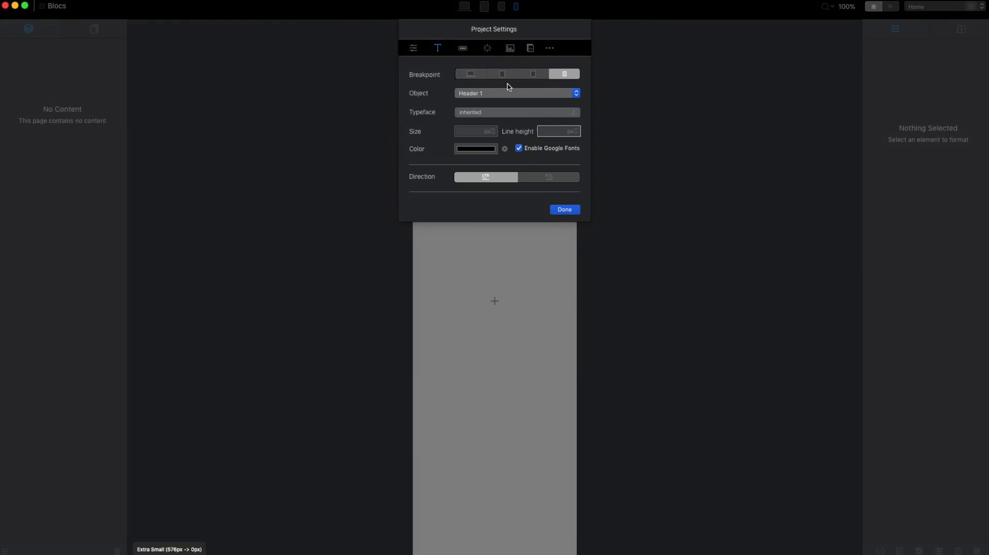
left_click(489, 76)
left_click(473, 75)
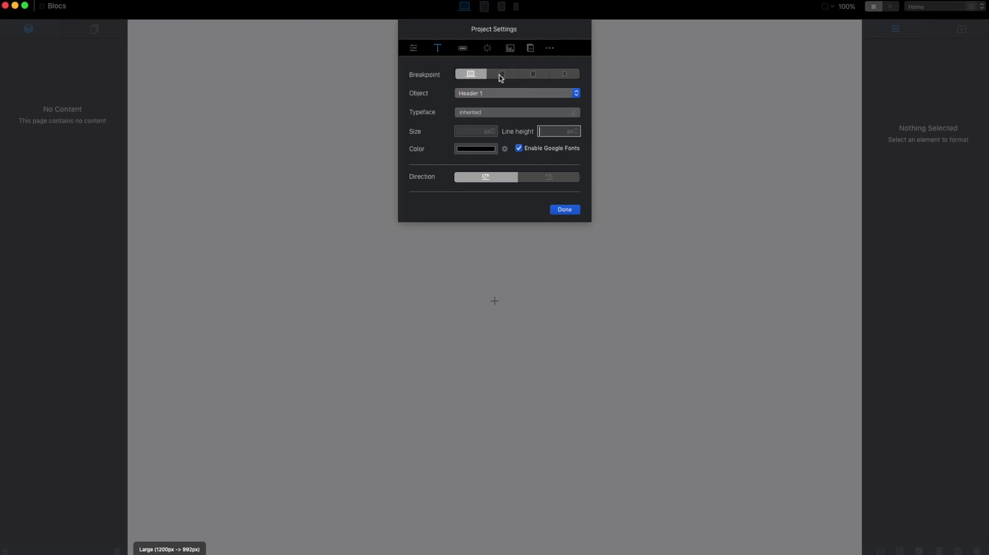
Keep Flat, Large button styling and set the preloader type to Infinite.
left_click(463, 48)
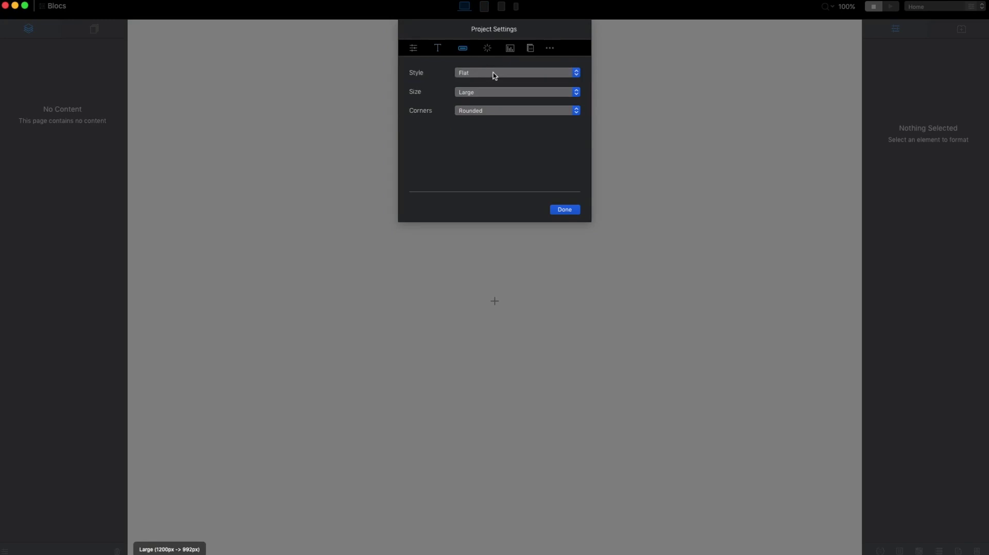
left_click(493, 74)
left_click(491, 72)
left_click(488, 91)
left_click(492, 135)
left_click(486, 53)
left_click(489, 92)
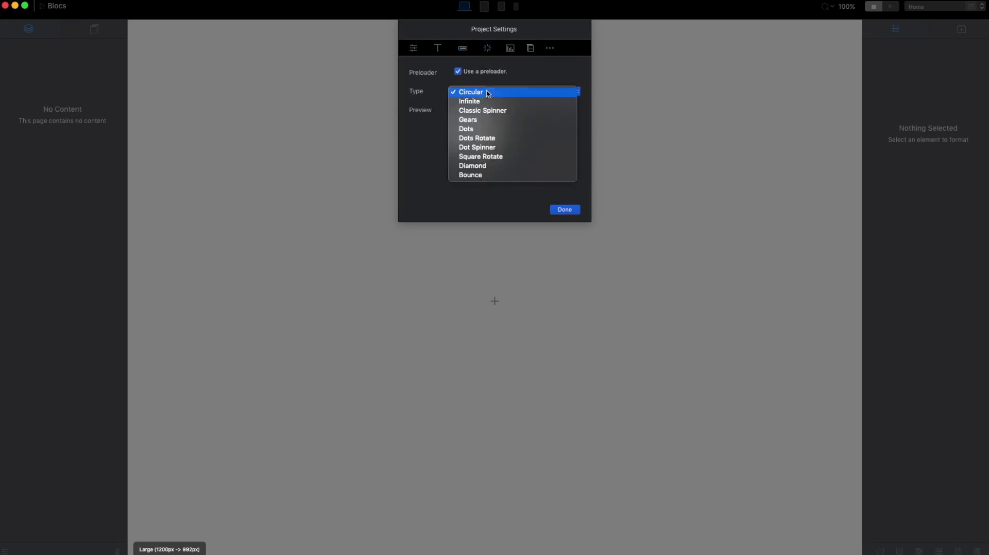
left_click(476, 102)
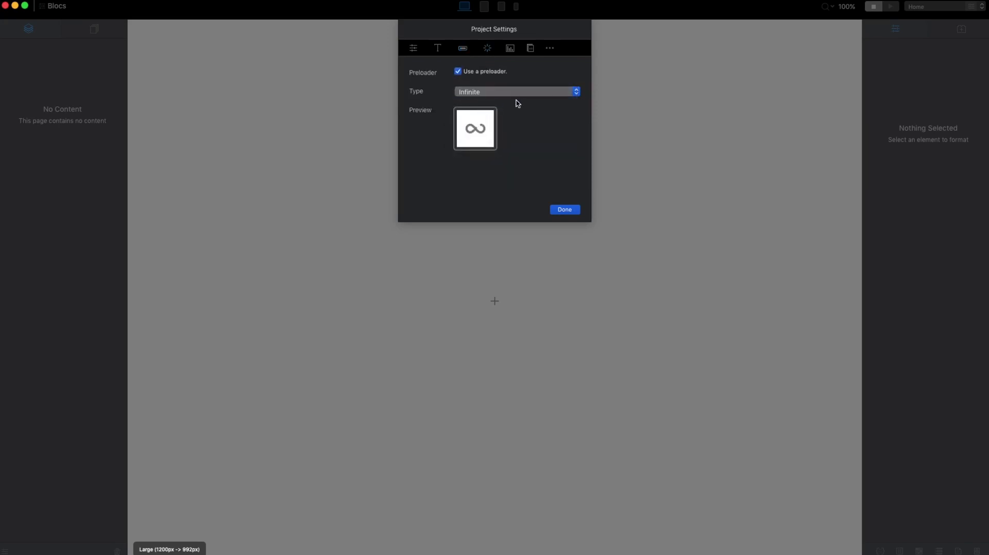
Look through the Analytics, Attachments and CMS/sitemap/logo settings tabs.
left_click(512, 51)
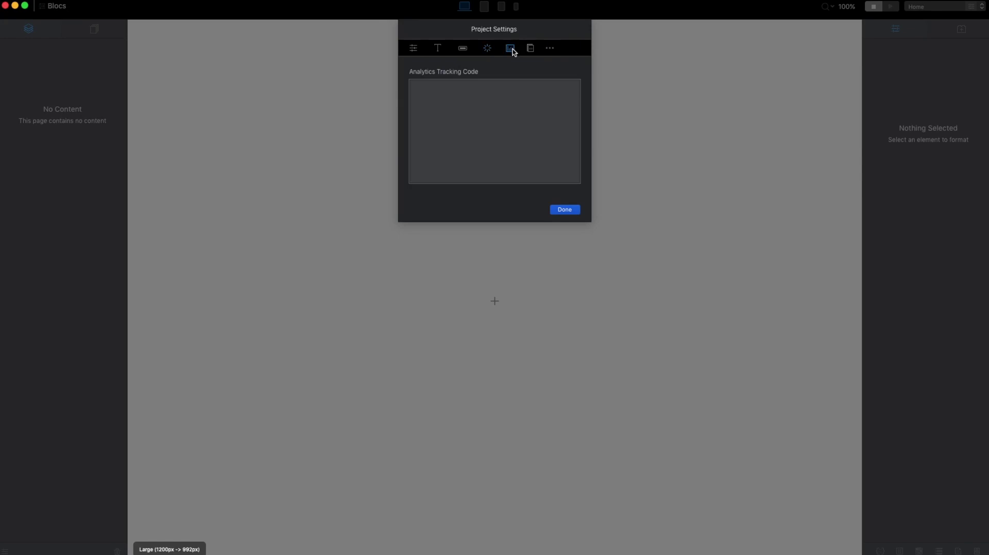
left_click(481, 100)
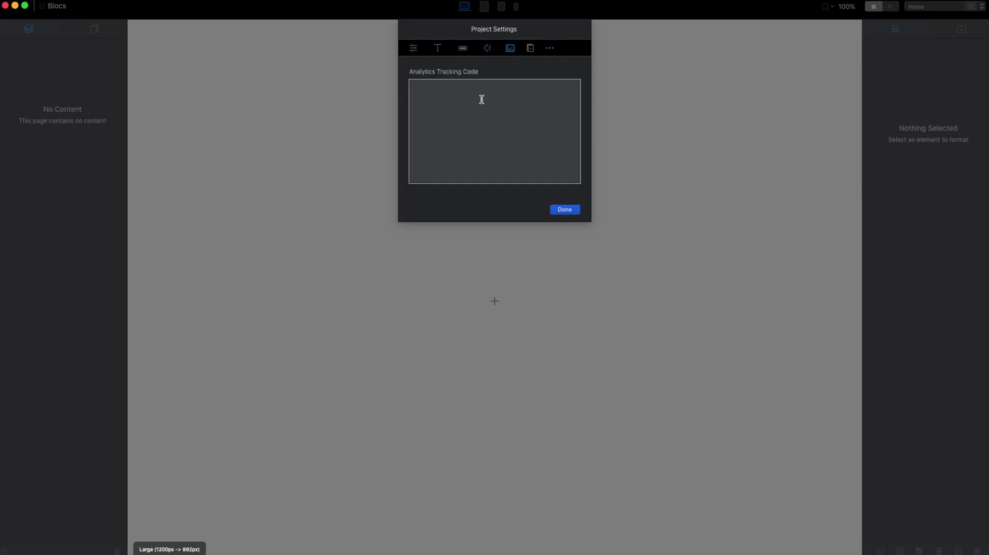
left_click(531, 49)
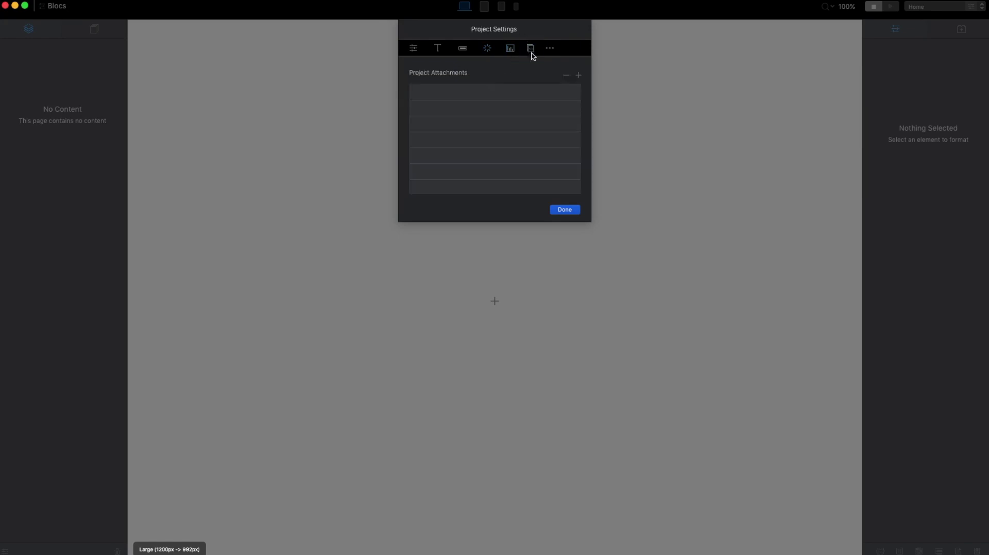
left_click(550, 48)
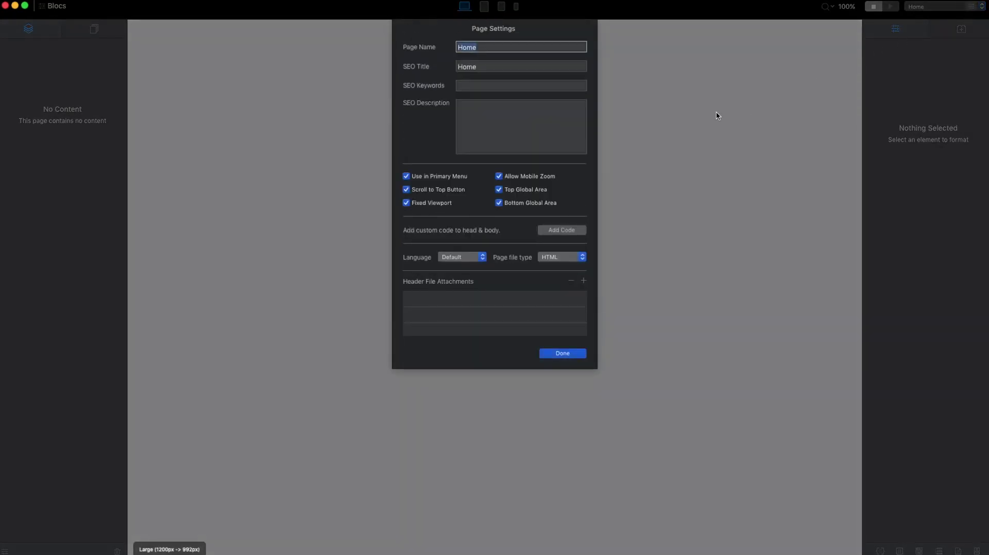
In Home's Page Settings, select the page name Home and check the SEO Title and Keywords fields.
left_click(480, 47)
double_click(480, 47)
left_click(492, 46)
double_click(466, 46)
left_click(485, 67)
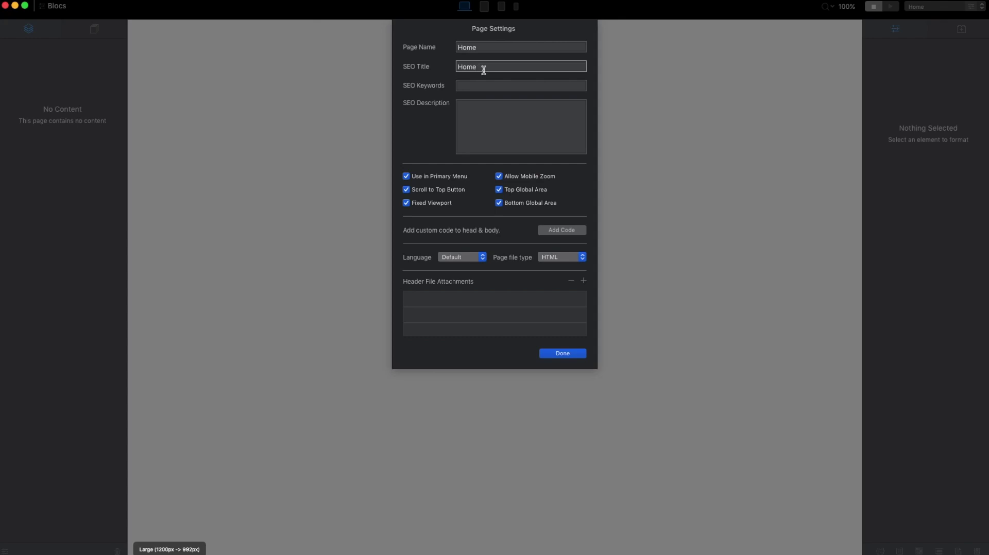
left_click(475, 83)
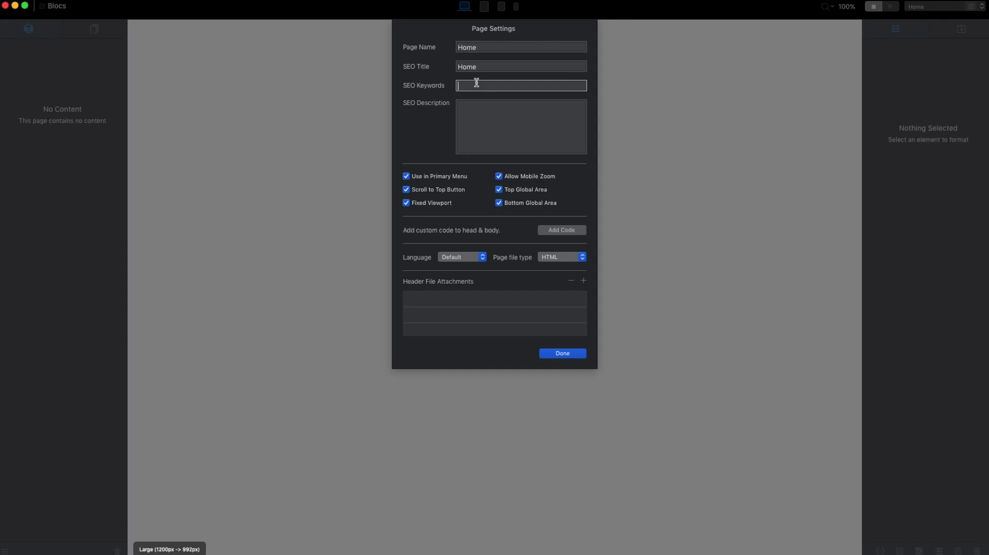
Check the empty SEO Description and keep the page listed in the primary menu.
left_click(478, 116)
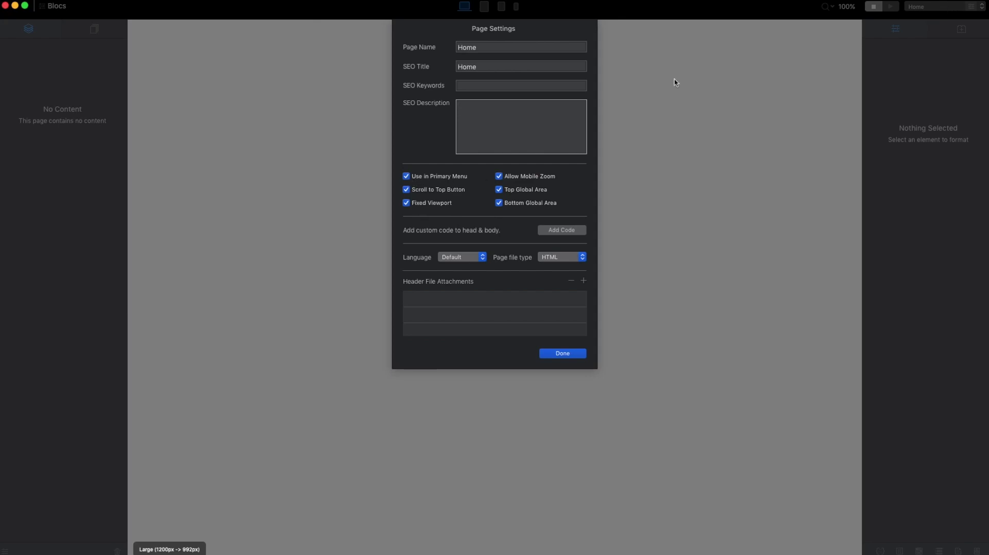
left_click(406, 176)
left_click(406, 177)
Close Page Settings, add an empty Structure 1 Column bloc, and reopen Page Settings.
left_click(562, 355)
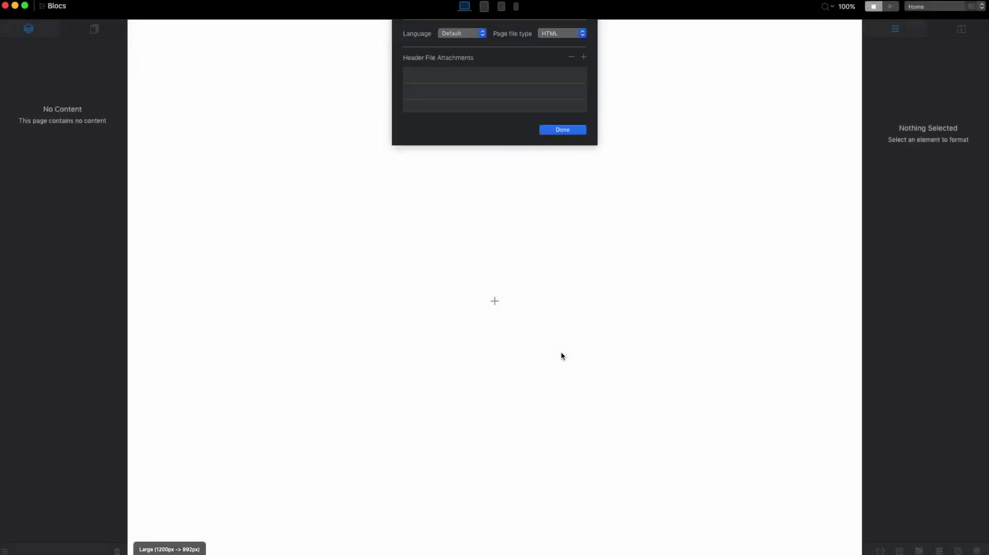
left_click(496, 300)
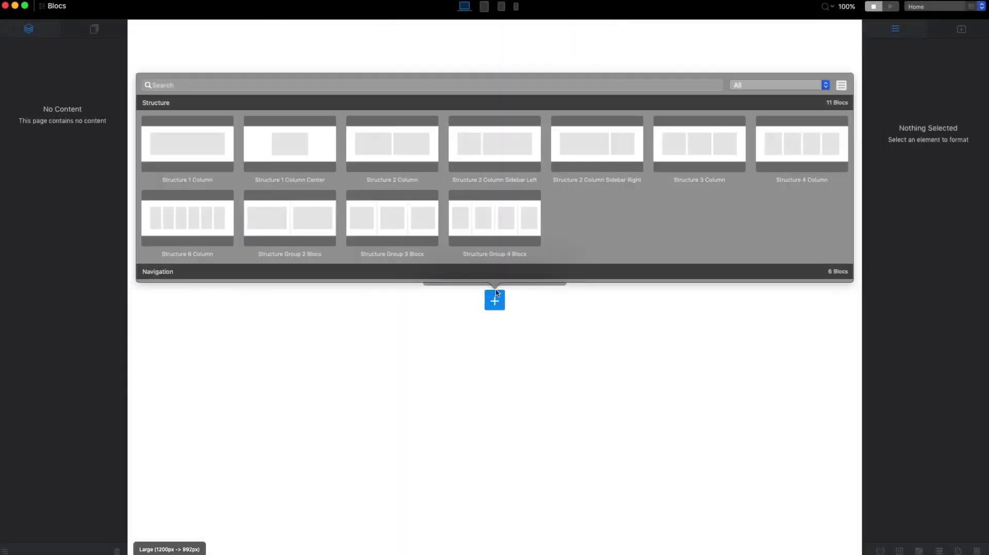
left_click(214, 145)
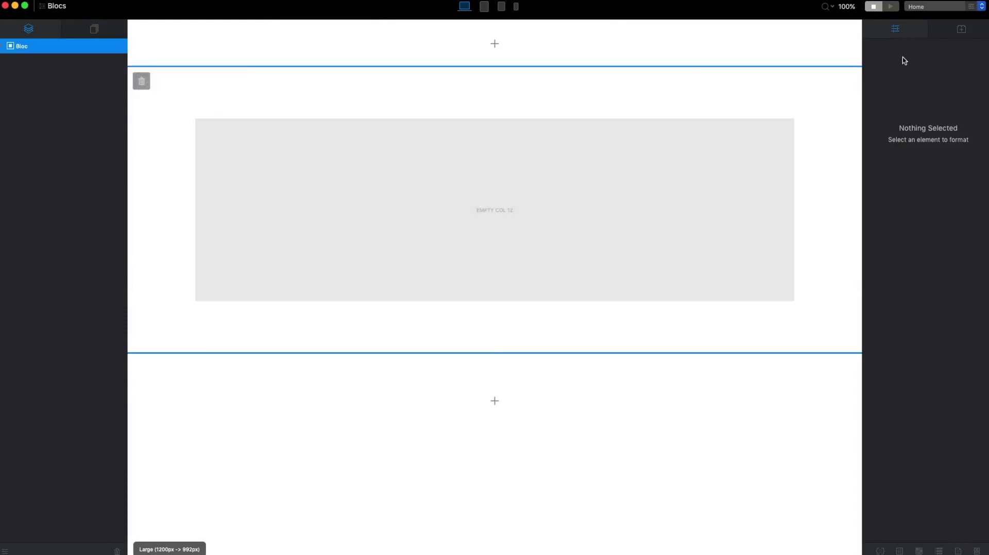
left_click(974, 6)
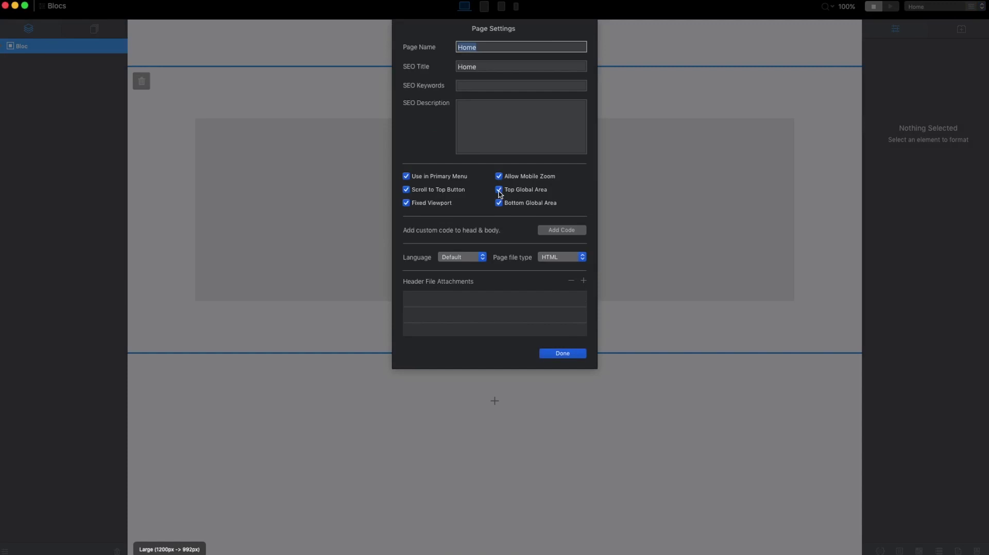
left_click(499, 191)
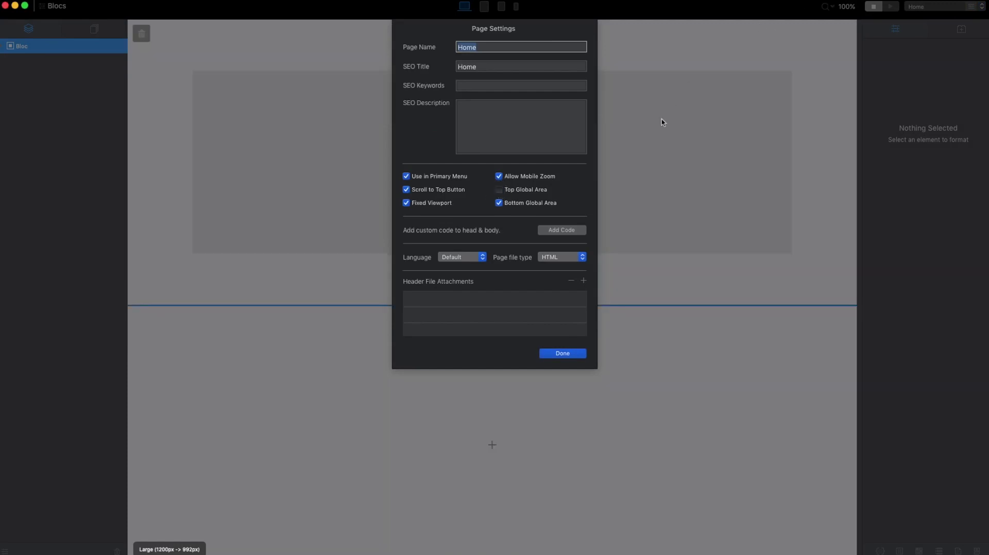
left_click(498, 190)
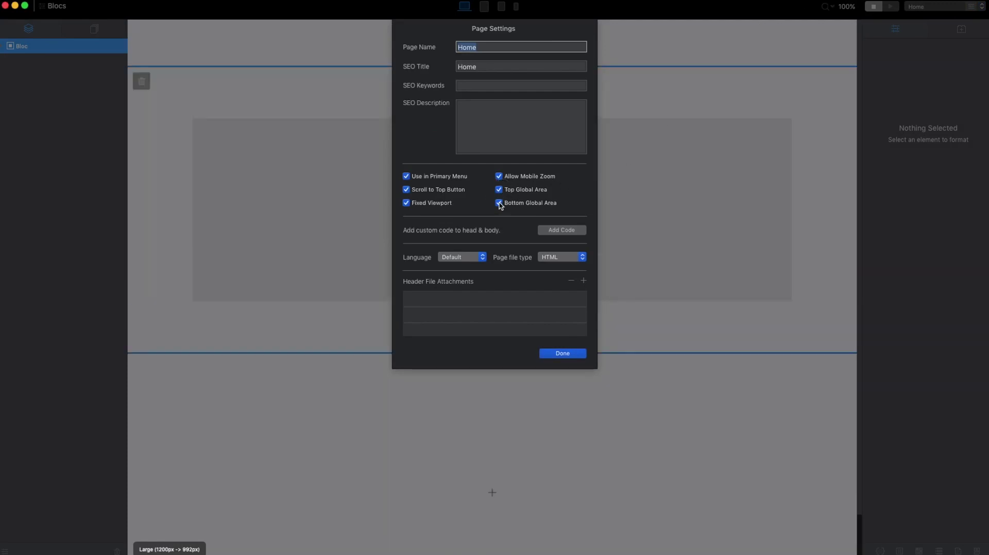
left_click(499, 203)
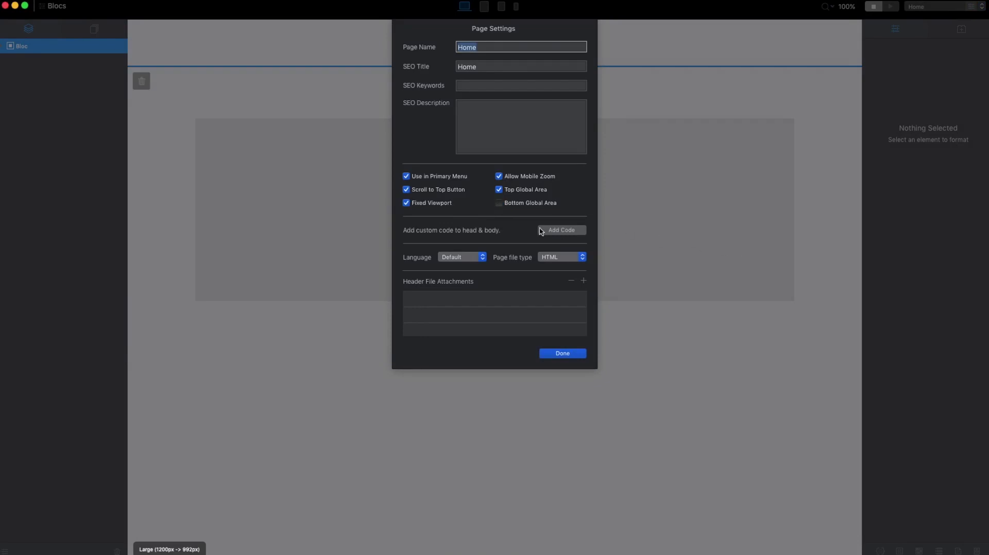
left_click(499, 202)
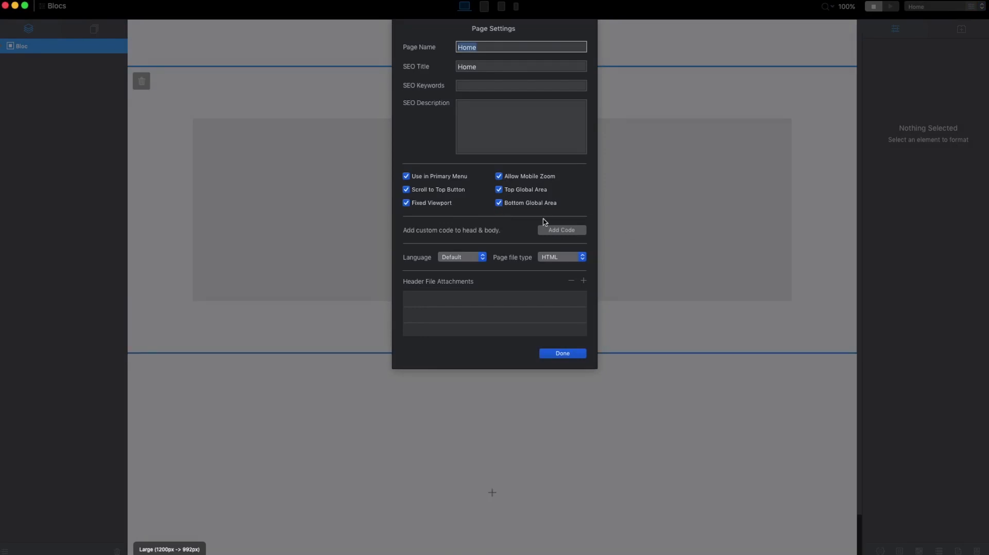
left_click(571, 235)
left_click(354, 353)
left_click(475, 257)
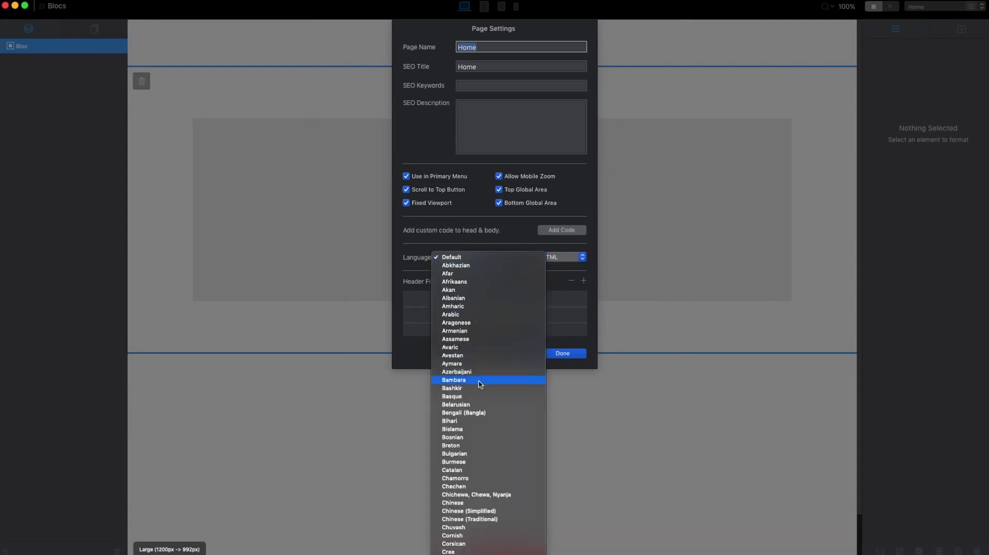
left_click(426, 248)
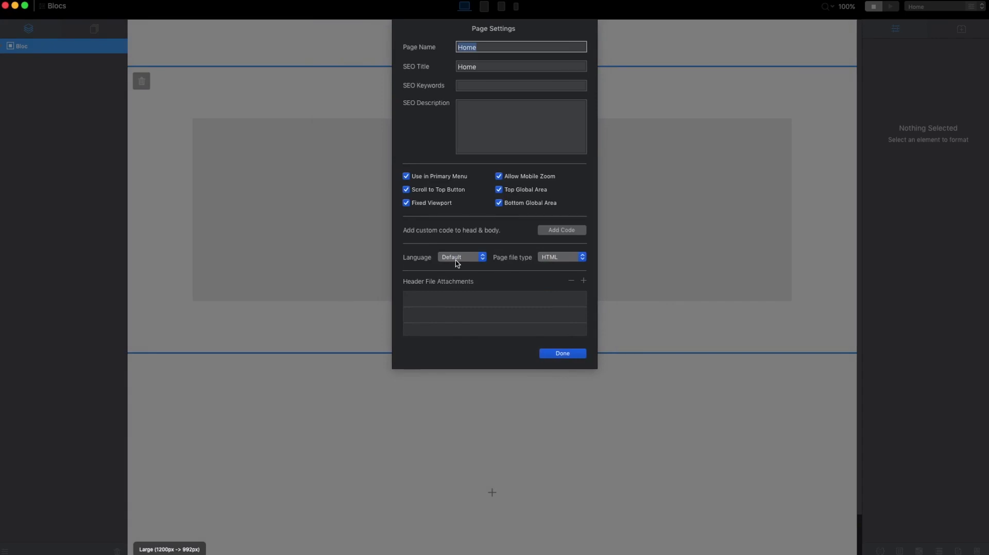
left_click(582, 258)
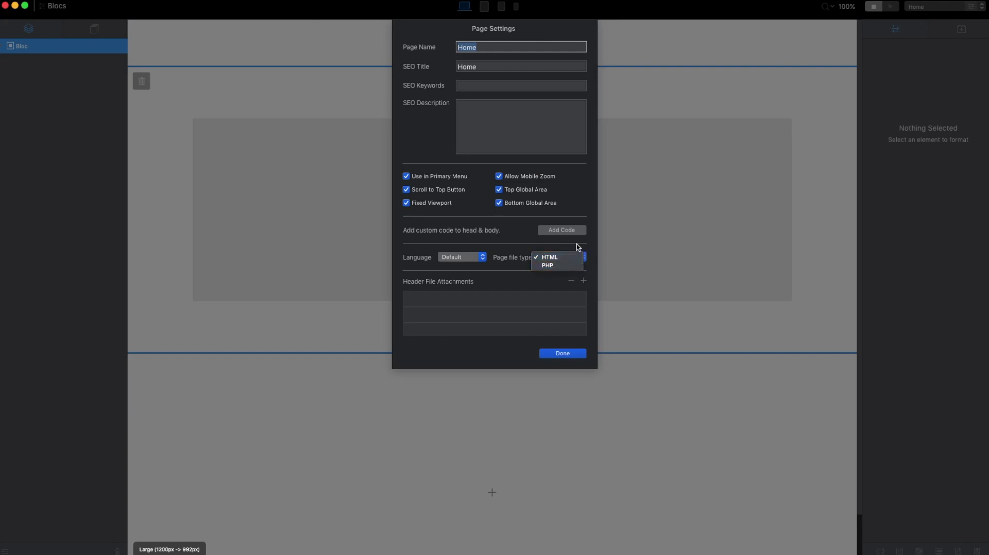
left_click(578, 249)
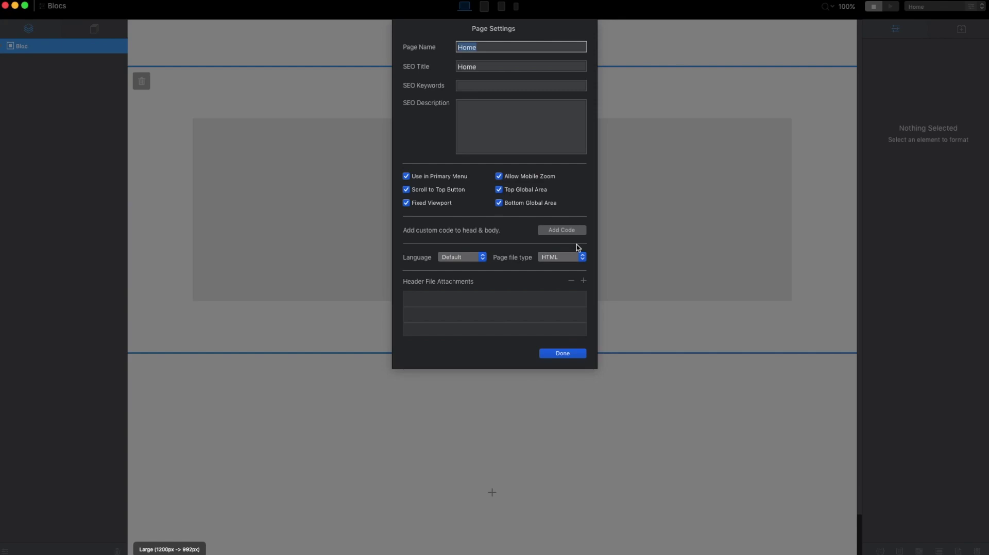